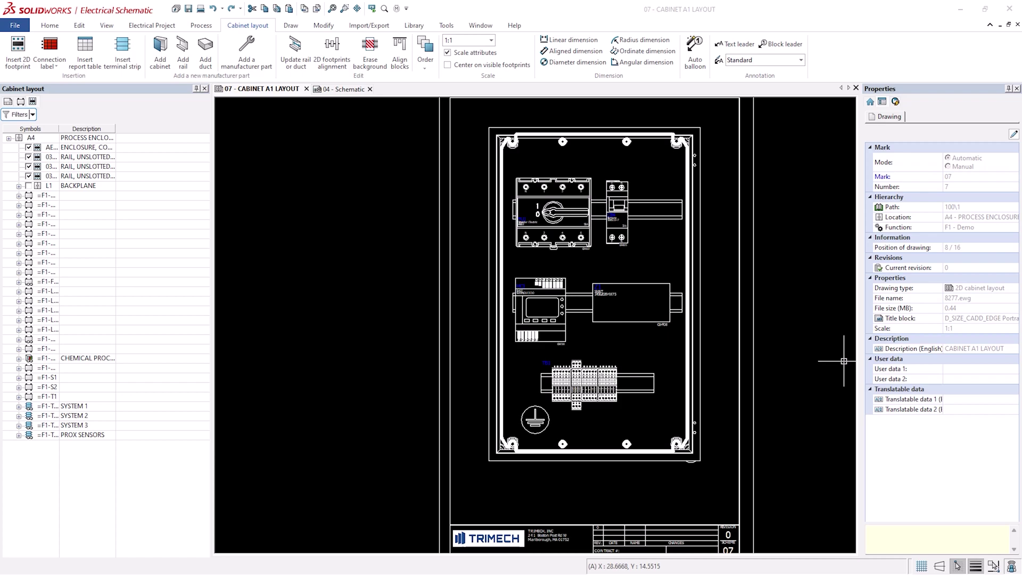
Start Auto balloon on the cabinet layout with Circle balloons instead of Hexagon, selecting the Scale value.
{"action": "left_click", "coordinate": [695, 53]}
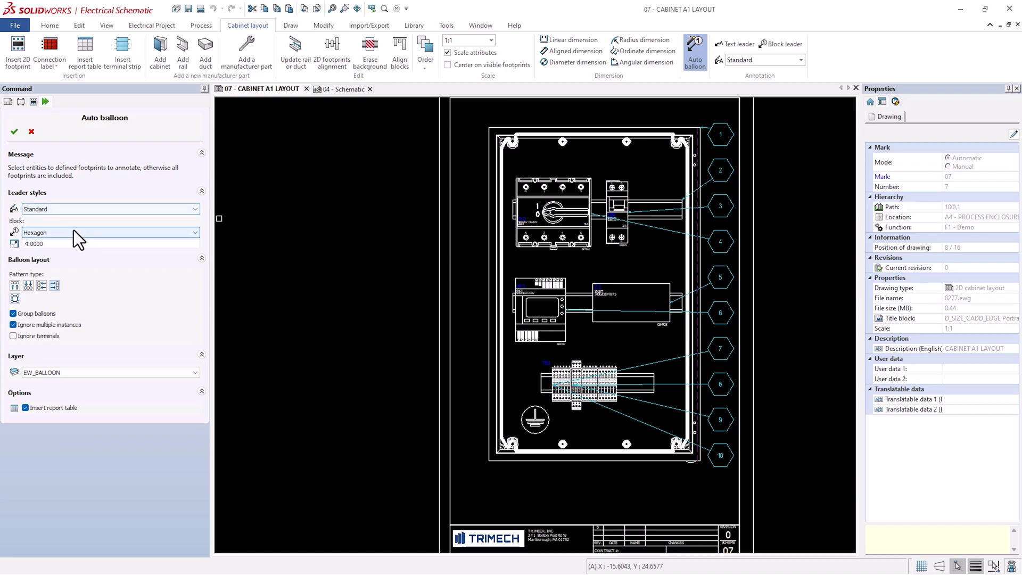
{"action": "left_click", "coordinate": [73, 231]}
{"action": "left_click", "coordinate": [54, 256]}
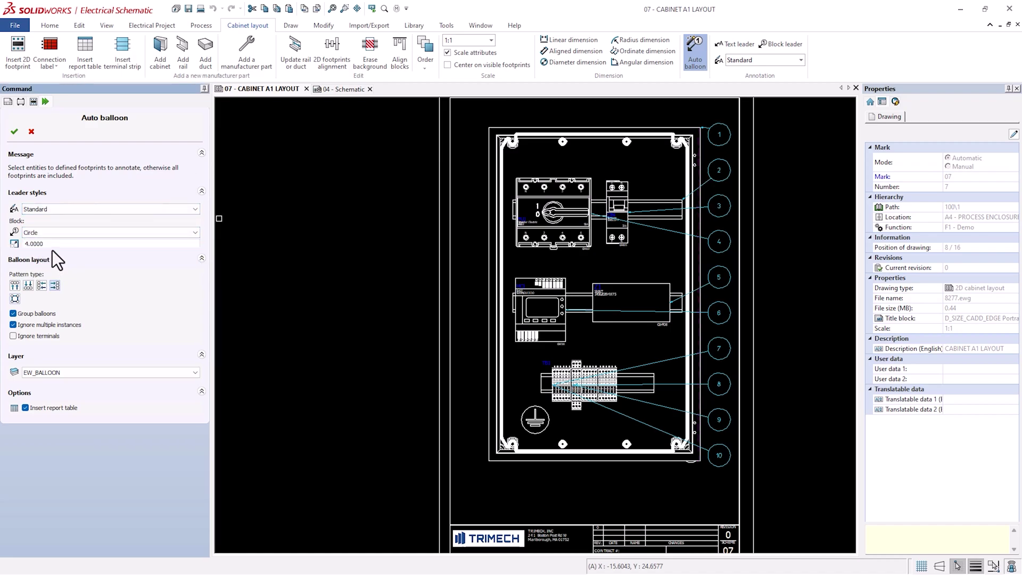
{"action": "left_click_drag", "start_coordinate": [33, 244], "coordinate": [24, 244]}
{"action": "left_click", "coordinate": [20, 287]}
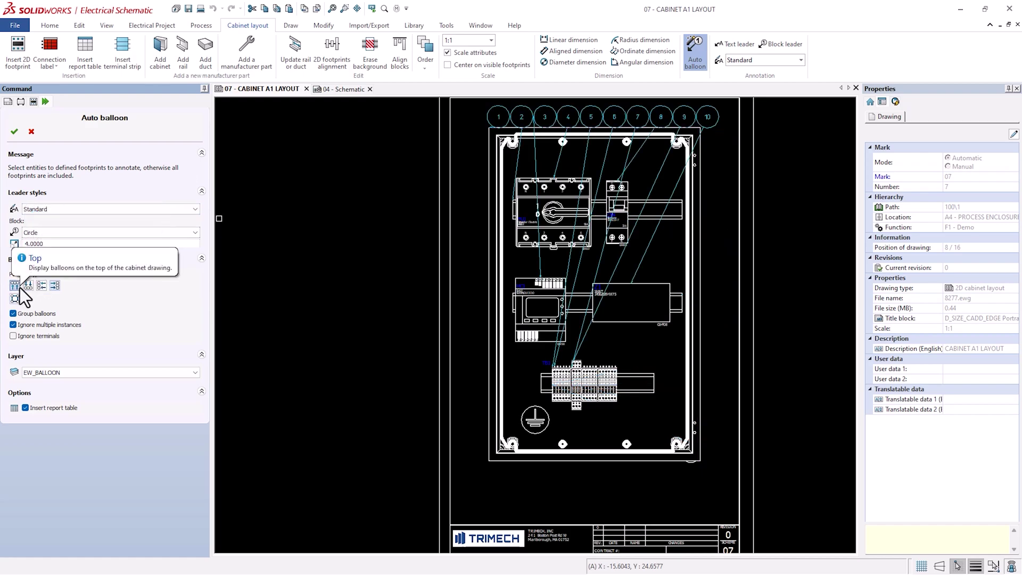
{"action": "left_click", "coordinate": [30, 287]}
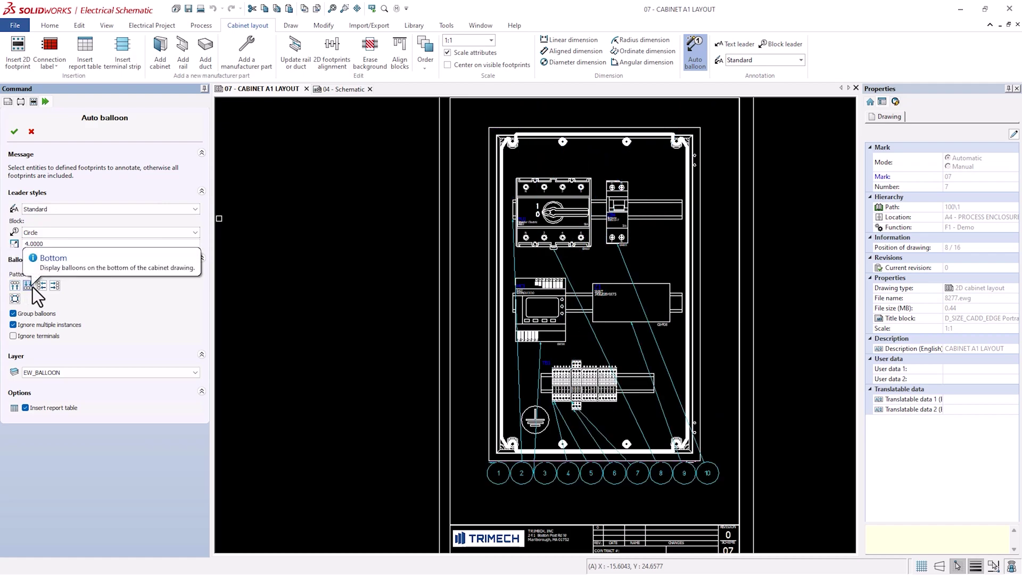
{"action": "left_click", "coordinate": [43, 288]}
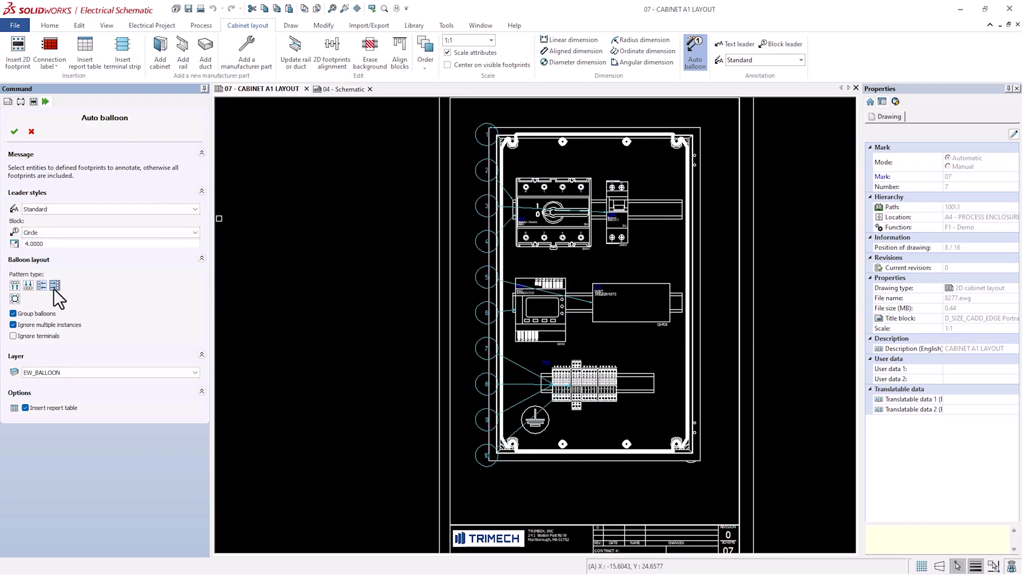
{"action": "left_click", "coordinate": [55, 285]}
{"action": "left_click", "coordinate": [17, 301]}
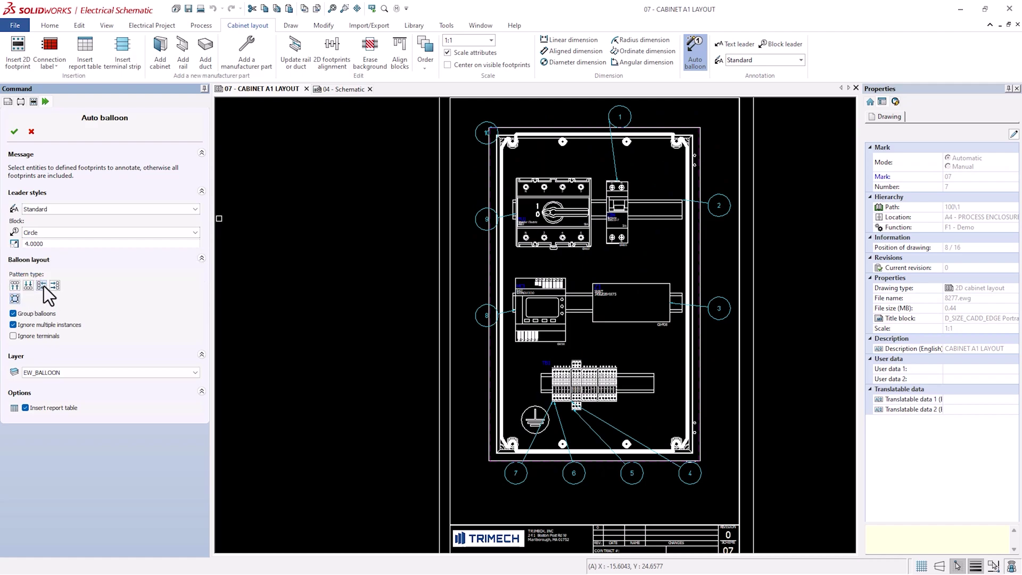
{"action": "left_click", "coordinate": [55, 285]}
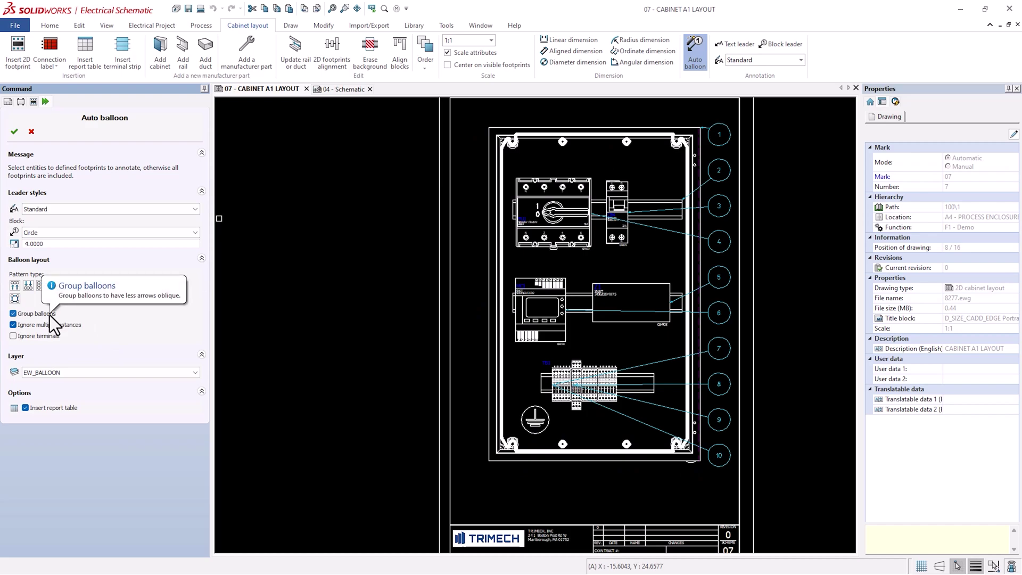
{"action": "left_click", "coordinate": [74, 326]}
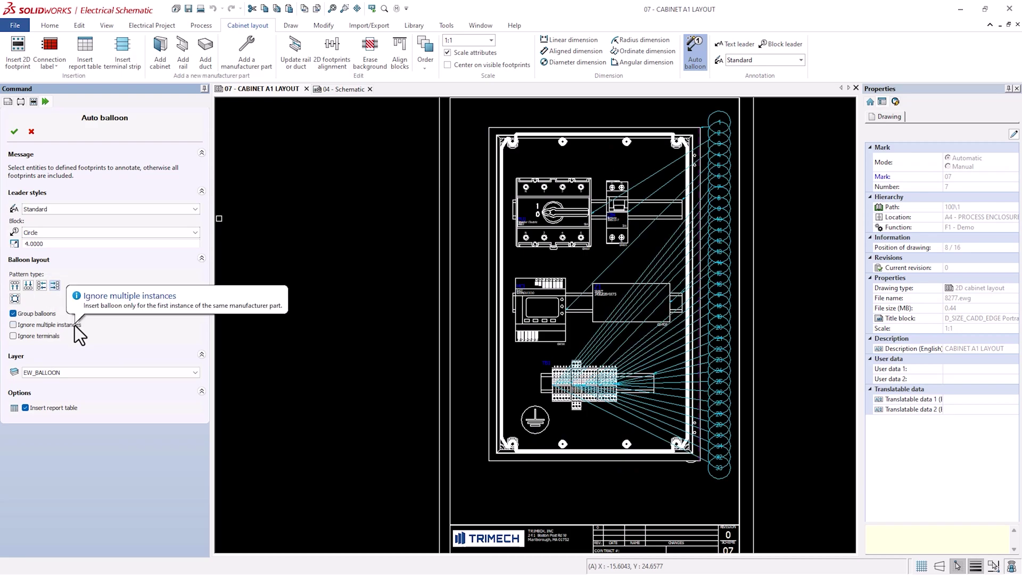
{"action": "left_click", "coordinate": [44, 336]}
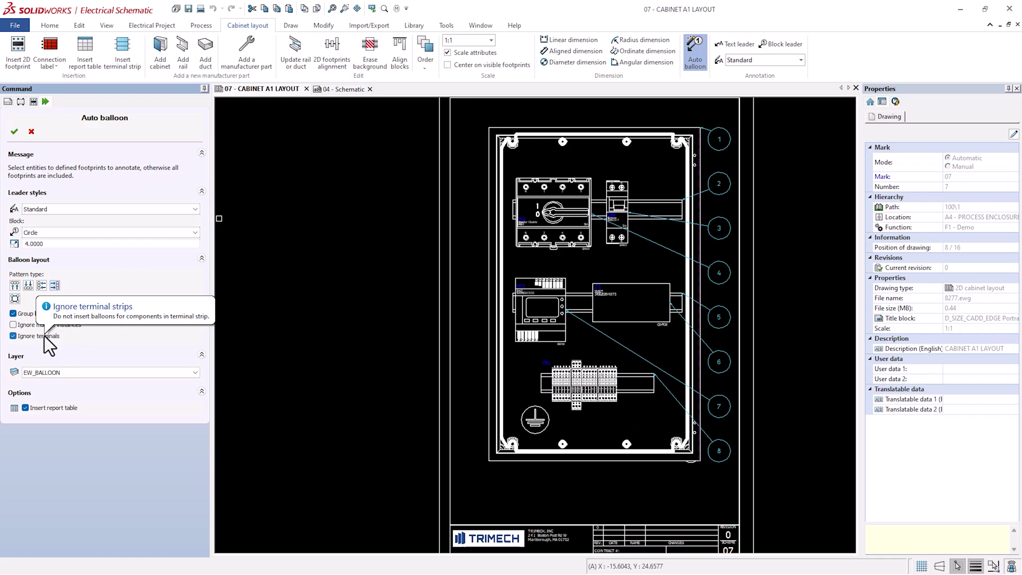
{"action": "left_click", "coordinate": [44, 336]}
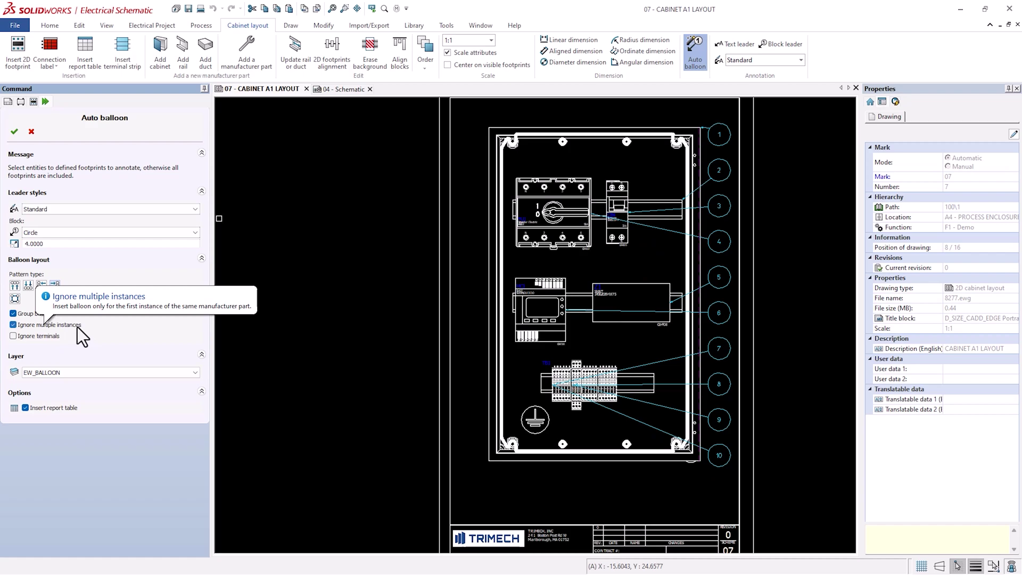
{"action": "left_click", "coordinate": [52, 337]}
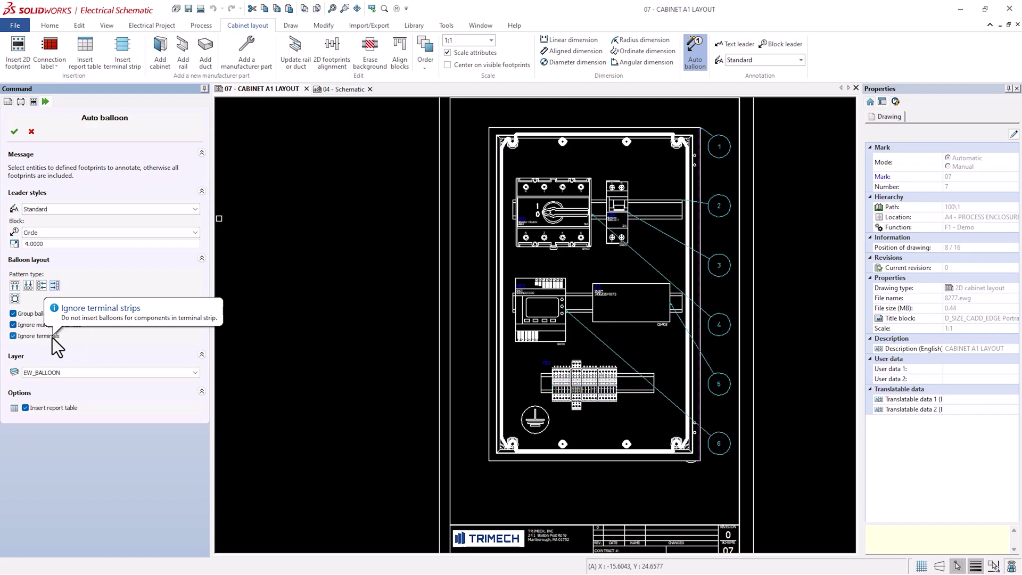
{"action": "left_click", "coordinate": [52, 337]}
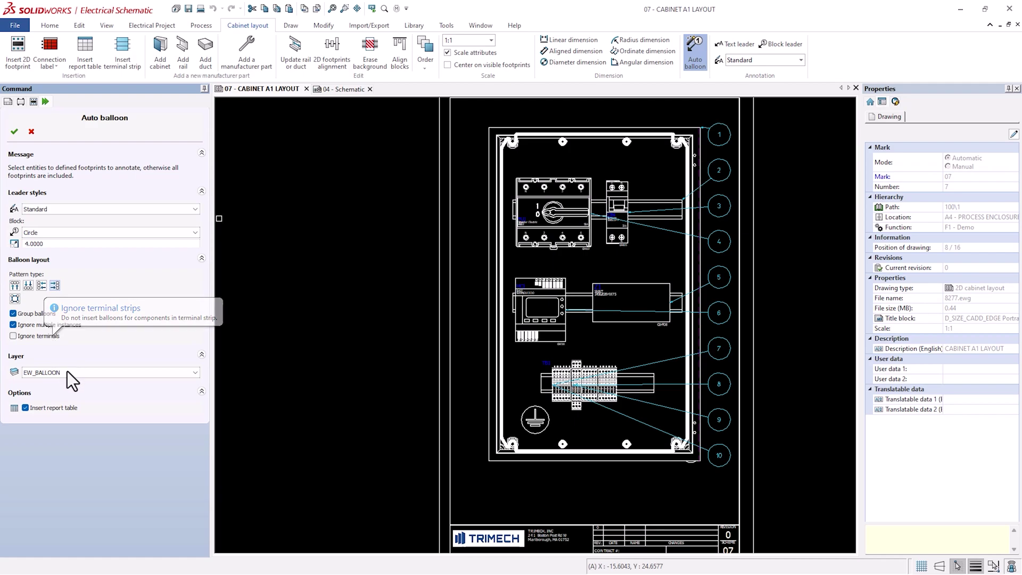
{"action": "left_click", "coordinate": [49, 375]}
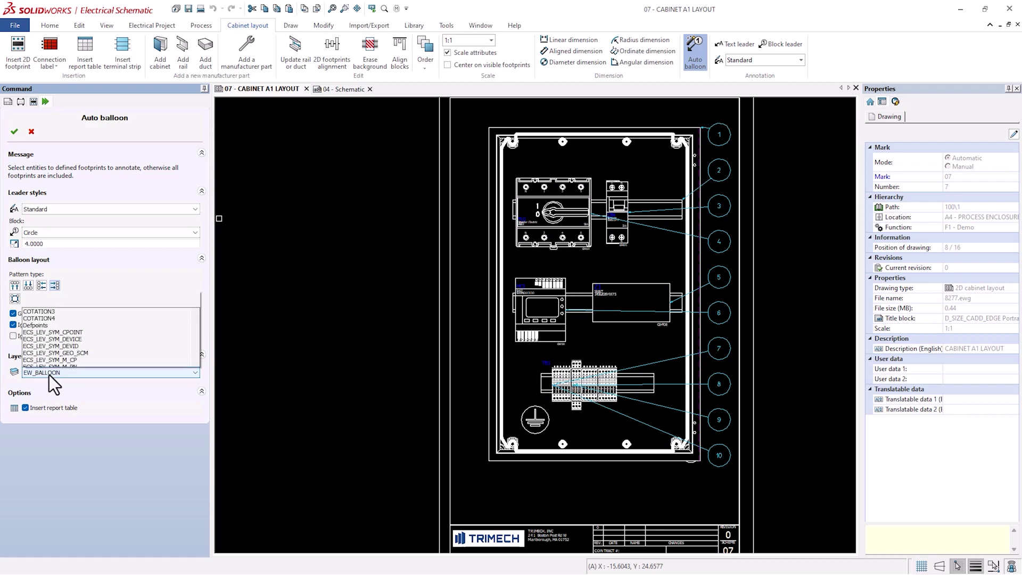
{"action": "left_click", "coordinate": [49, 381]}
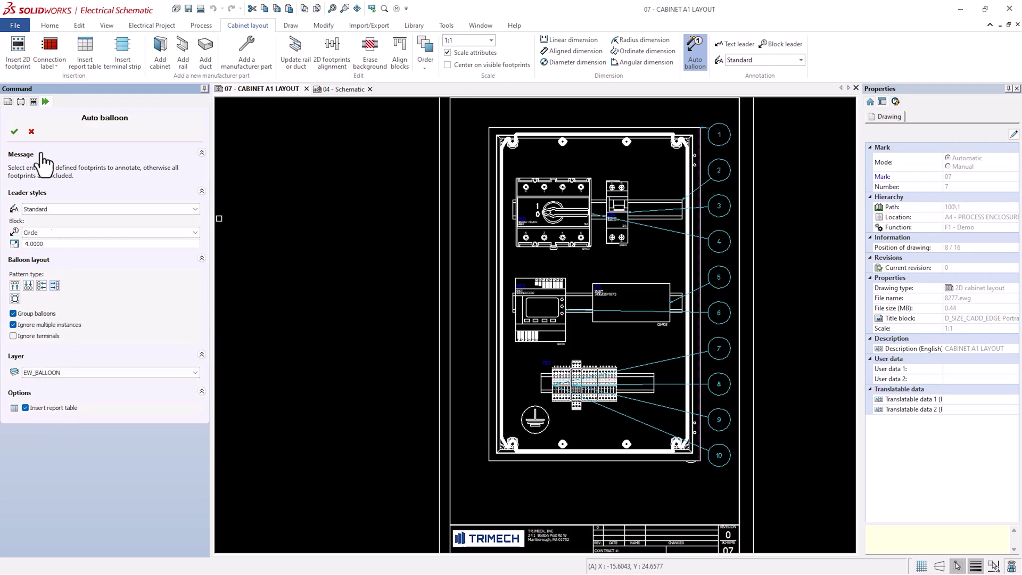
Confirm the ten circle balloons and place a ten-row BOM table below the cabinet layout.
{"action": "left_click", "coordinate": [15, 131]}
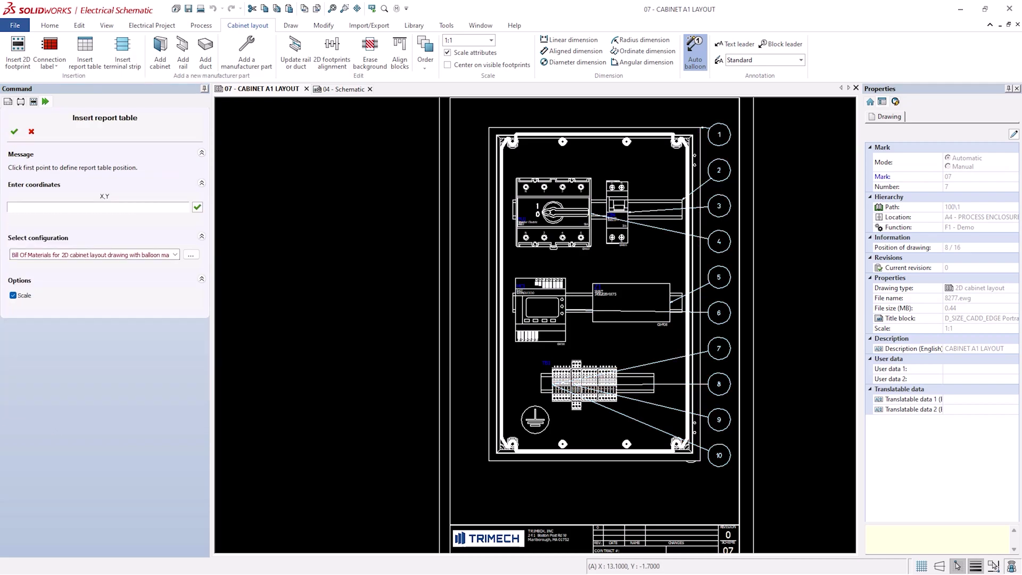
{"action": "left_click", "coordinate": [527, 469]}
{"action": "left_click", "coordinate": [651, 515]}
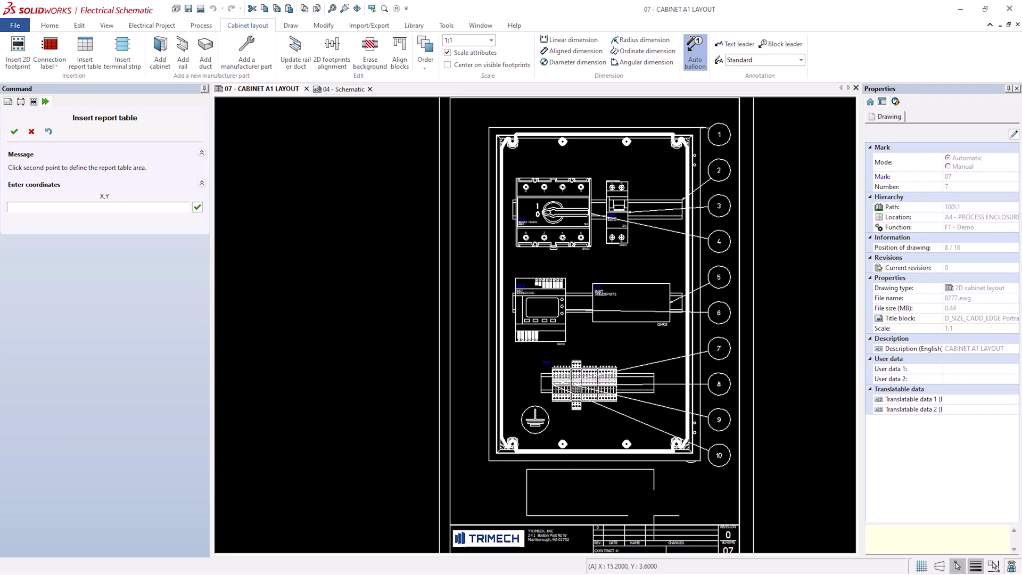
{"action": "scroll", "coordinate": [603, 497], "scroll_direction": "up", "scroll_amount": 1}
{"action": "scroll", "coordinate": [604, 543], "scroll_direction": "up", "scroll_amount": 3}
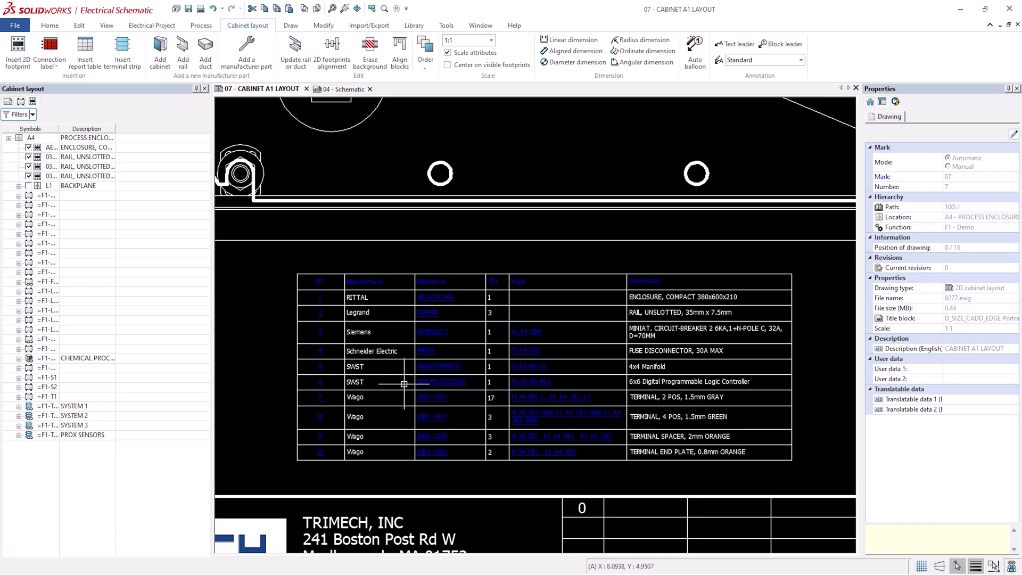
{"action": "scroll", "coordinate": [547, 415], "scroll_direction": "up", "scroll_amount": 3}
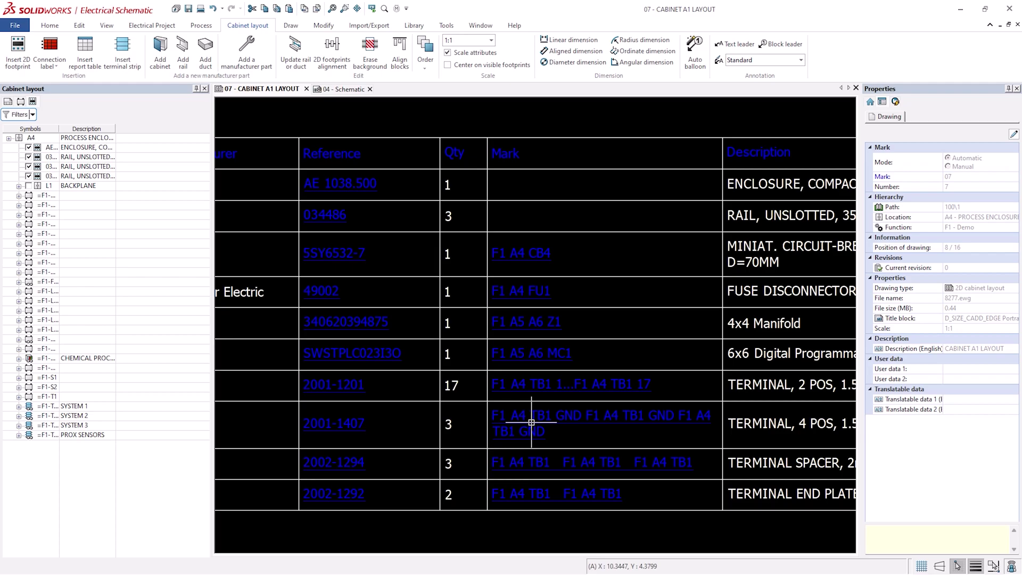
{"action": "mouse_move", "coordinate": [492, 441]}
{"action": "middle_mouse_down"}
{"action": "mouse_move", "coordinate": [606, 421]}
{"action": "mouse_move", "coordinate": [564, 454]}
{"action": "middle_mouse_up"}
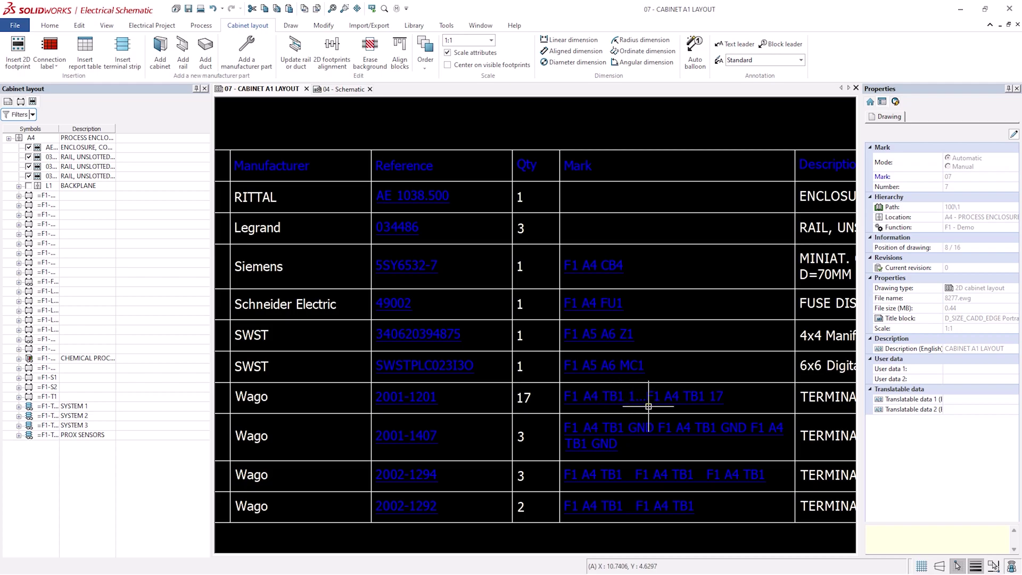
{"action": "scroll", "coordinate": [644, 405], "scroll_direction": "up", "scroll_amount": 2}
{"action": "scroll", "coordinate": [637, 404], "scroll_direction": "up", "scroll_amount": 1}
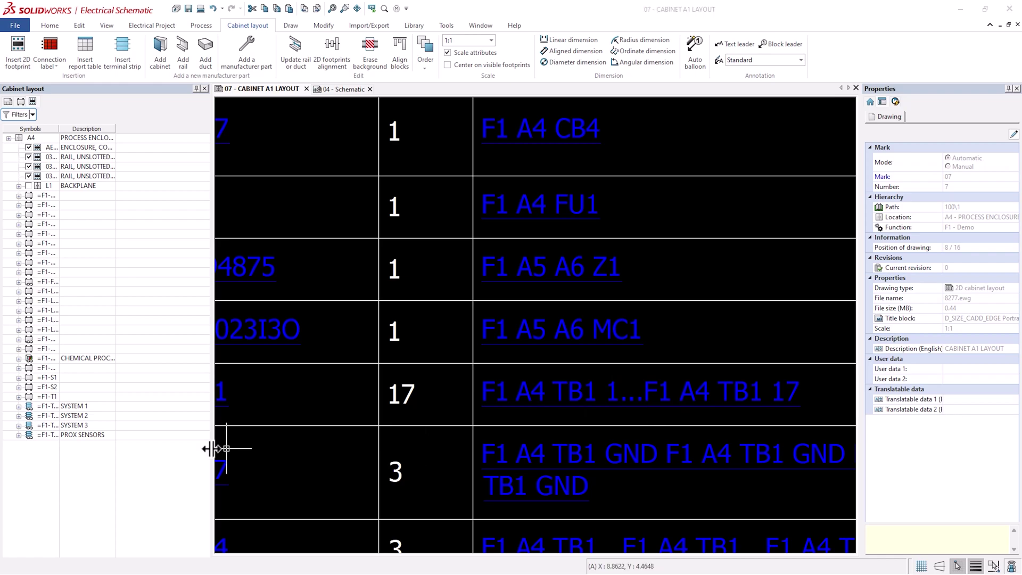
Open the 04 - Schematic sheet and zoom in on the 4Pin Motor Power connector wires.
{"action": "left_click", "coordinate": [331, 98]}
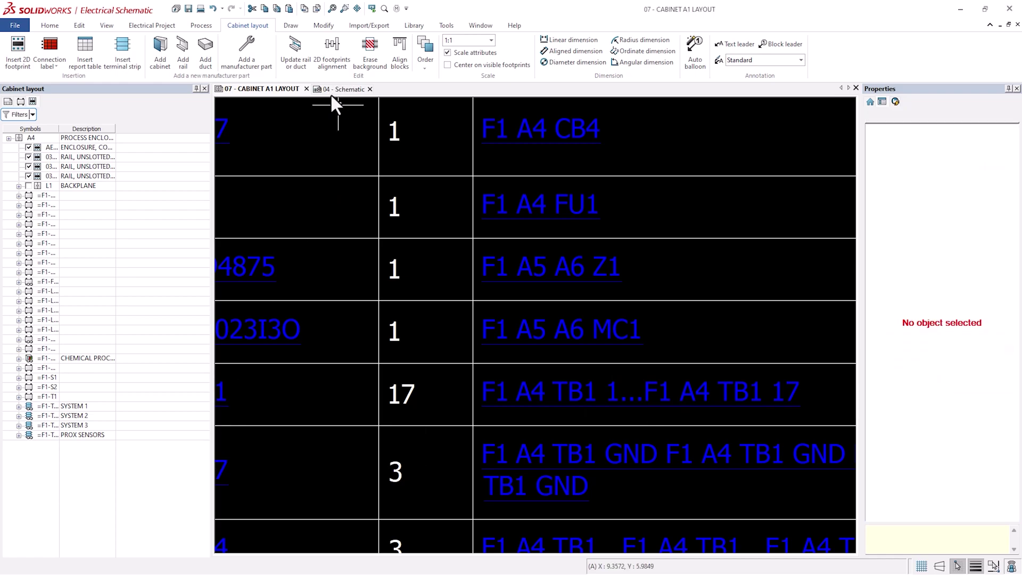
{"action": "left_click", "coordinate": [332, 90]}
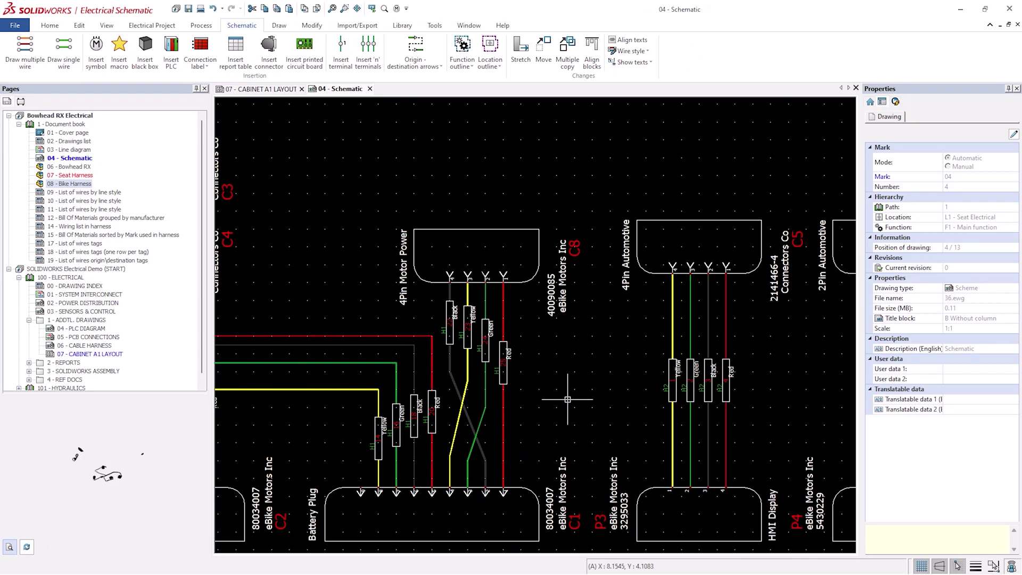
{"action": "scroll", "coordinate": [586, 405], "scroll_direction": "down", "scroll_amount": 2}
{"action": "scroll", "coordinate": [586, 406], "scroll_direction": "down", "scroll_amount": 2}
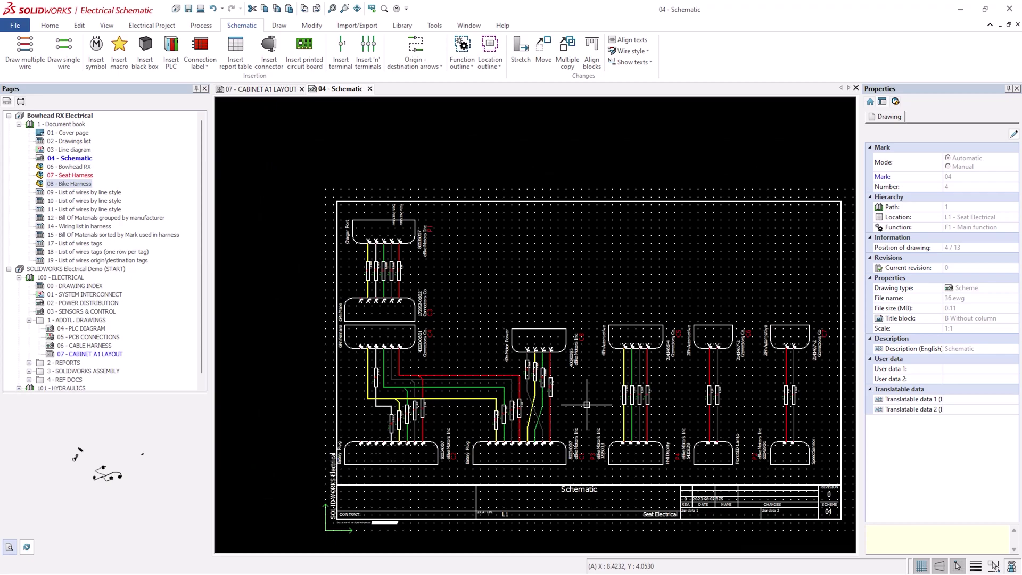
{"action": "scroll", "coordinate": [563, 405], "scroll_direction": "up", "scroll_amount": 1}
{"action": "scroll", "coordinate": [564, 373], "scroll_direction": "up", "scroll_amount": 2}
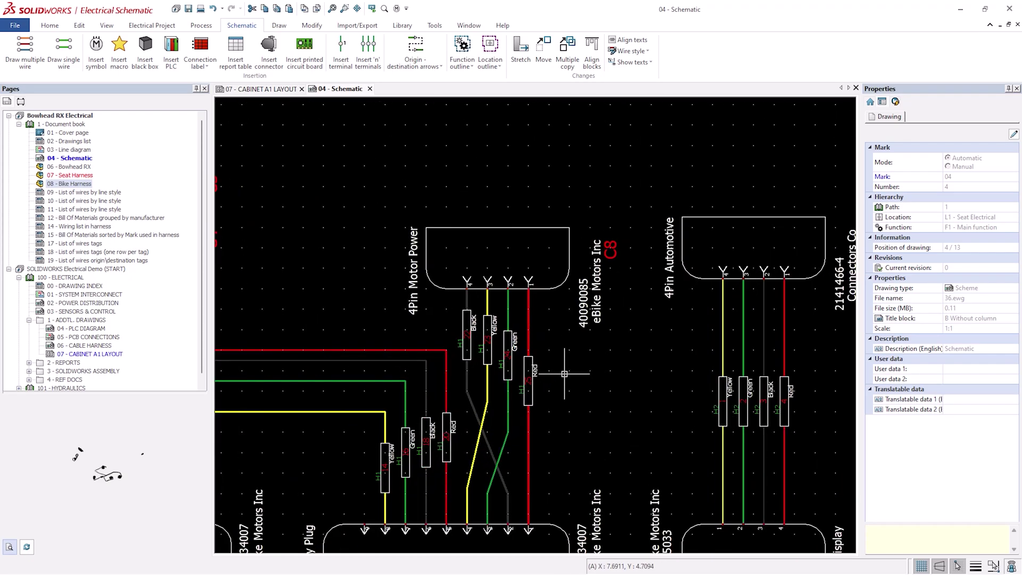
{"action": "middle_click_drag", "start_coordinate": [564, 373], "coordinate": [564, 408]}
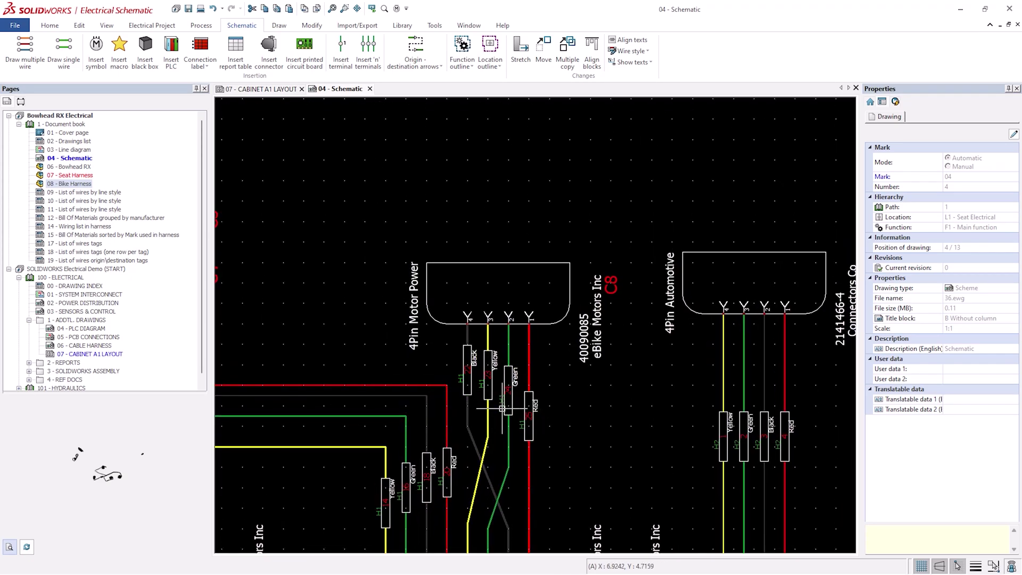
{"action": "left_click", "coordinate": [459, 319]}
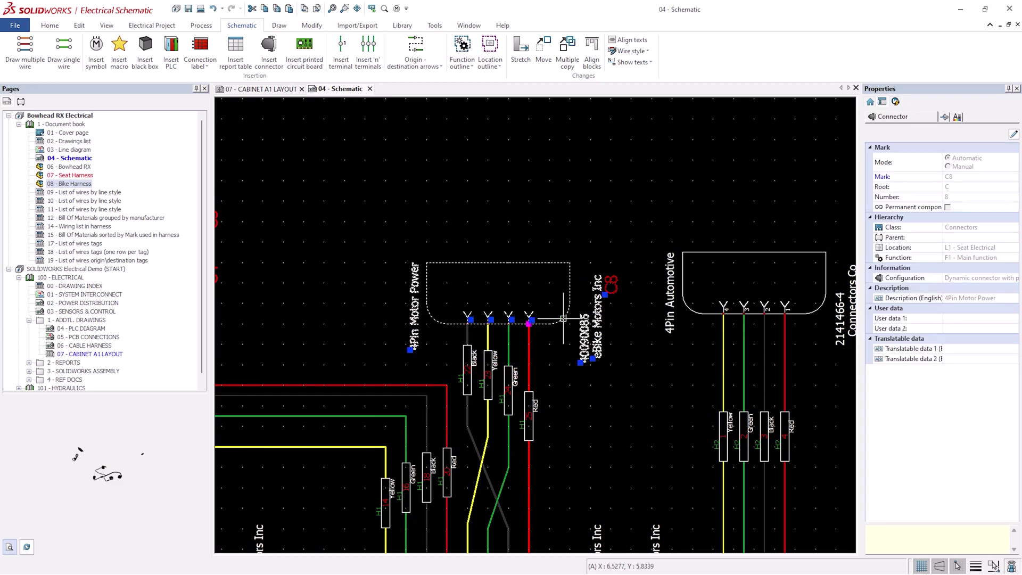
{"action": "key", "text": "Up"}
{"action": "key", "text": "Up"}
{"action": "key", "text": "Up"}
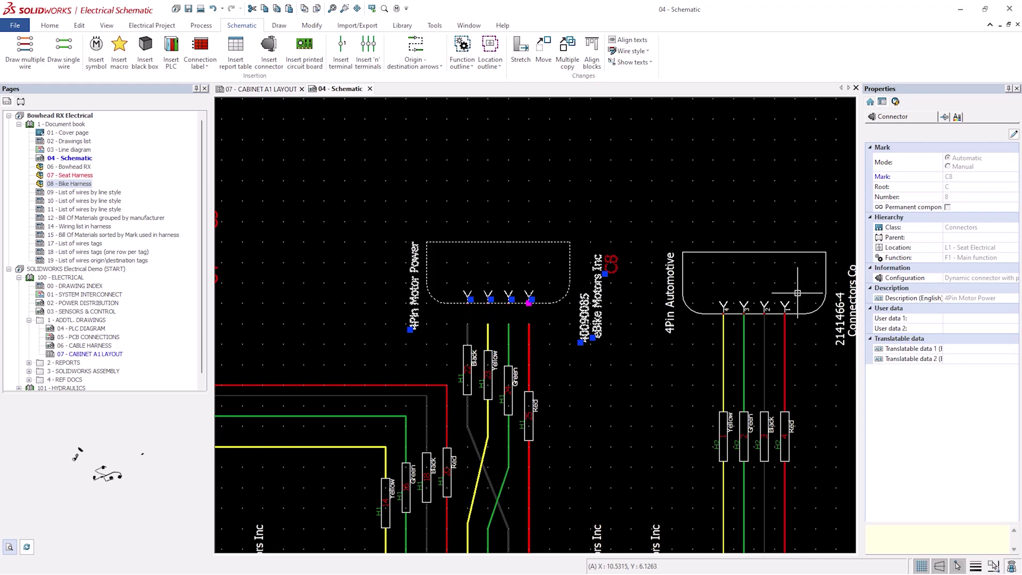
{"action": "key", "text": "Left"}
{"action": "key", "text": "Left"}
{"action": "key", "text": "Left"}
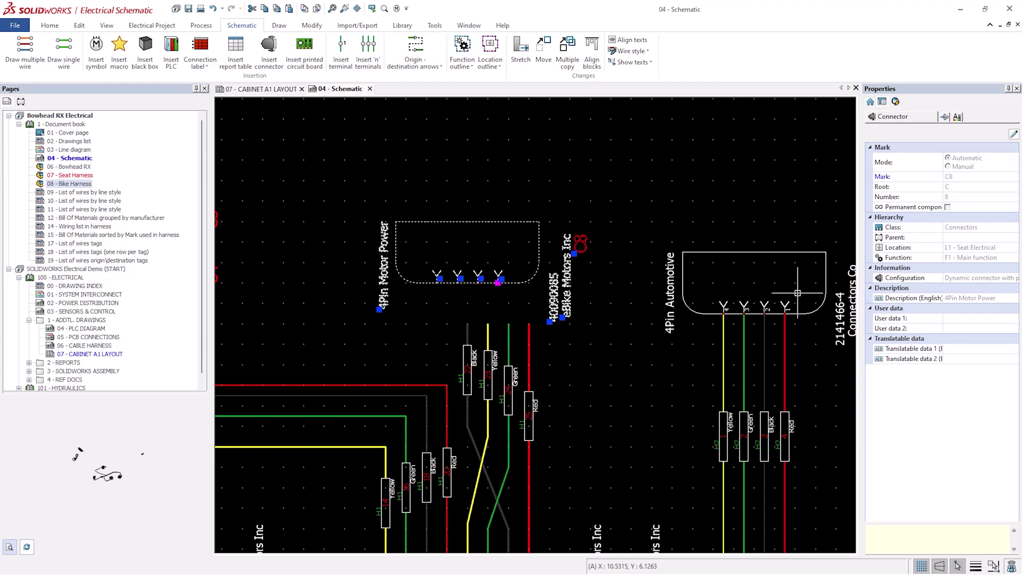
{"action": "key", "text": "Right"}
{"action": "key", "text": "Right"}
{"action": "key", "text": "Right"}
{"action": "key", "text": "Down"}
{"action": "key", "text": "Down"}
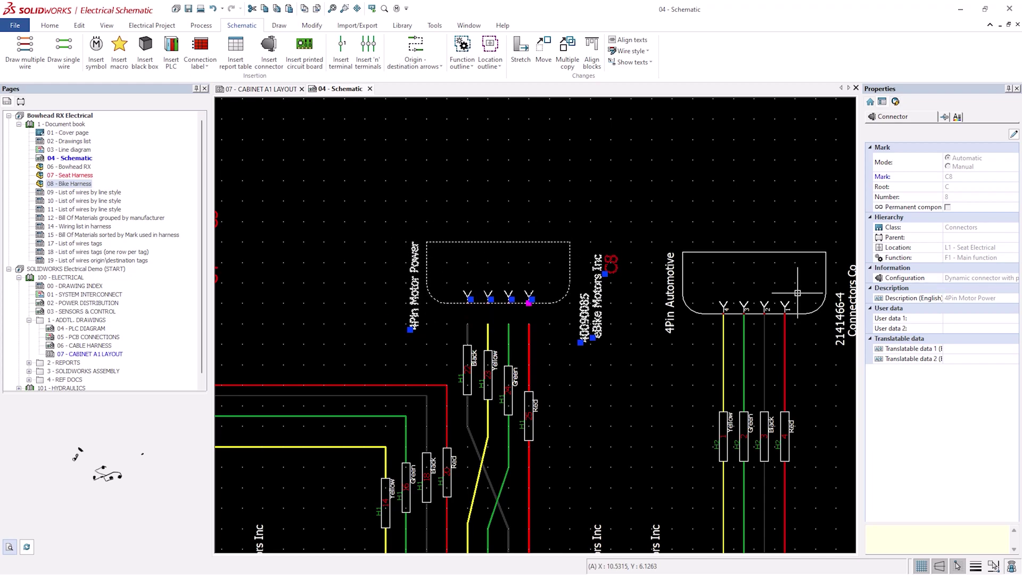
{"action": "key", "text": "Down"}
{"action": "key", "text": "Down"}
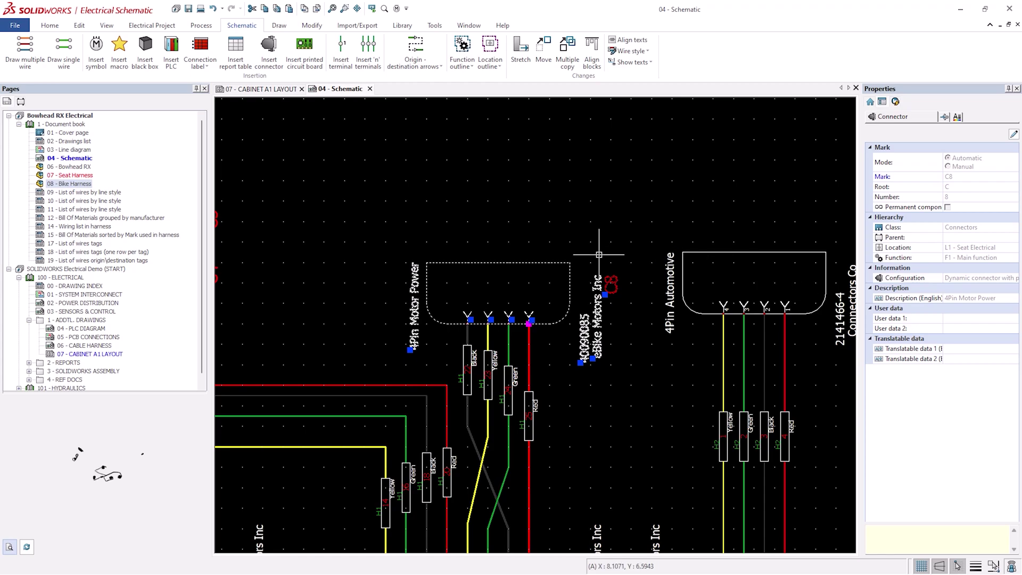
{"action": "key", "text": "Escape"}
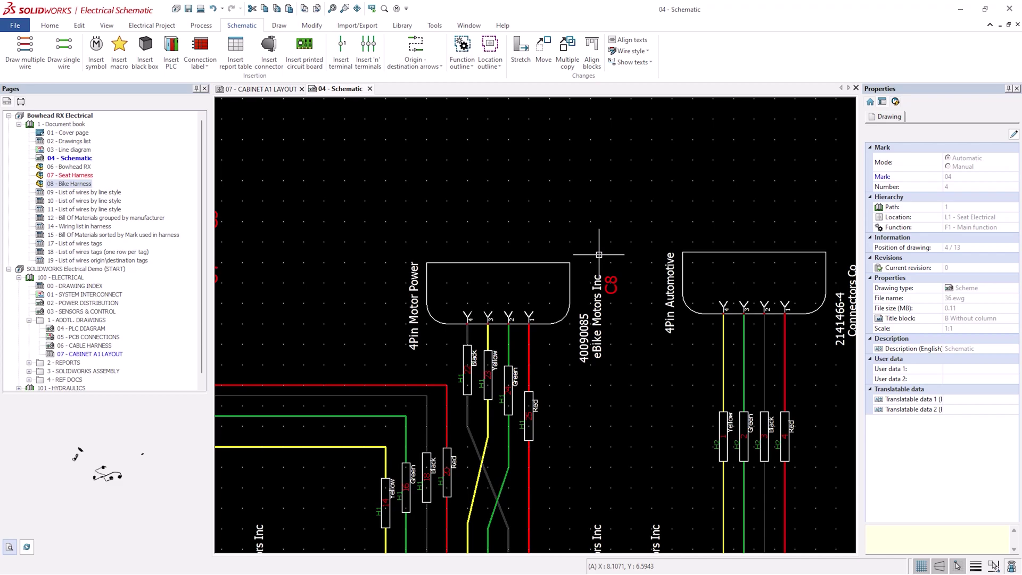
Zoom out to view the whole schematic sheet and re-centre it.
{"action": "scroll", "coordinate": [599, 255], "scroll_direction": "up", "scroll_amount": 2}
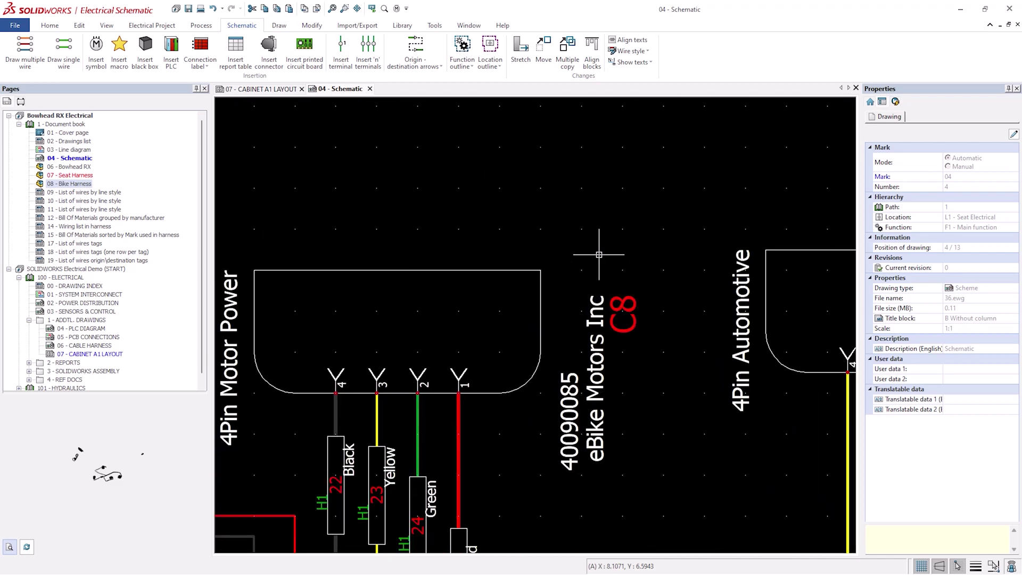
{"action": "scroll", "coordinate": [599, 255], "scroll_direction": "up", "scroll_amount": 1}
{"action": "scroll", "coordinate": [599, 255], "scroll_direction": "up", "scroll_amount": 1}
{"action": "scroll", "coordinate": [599, 255], "scroll_direction": "down", "scroll_amount": 1}
{"action": "scroll", "coordinate": [598, 254], "scroll_direction": "down", "scroll_amount": 2}
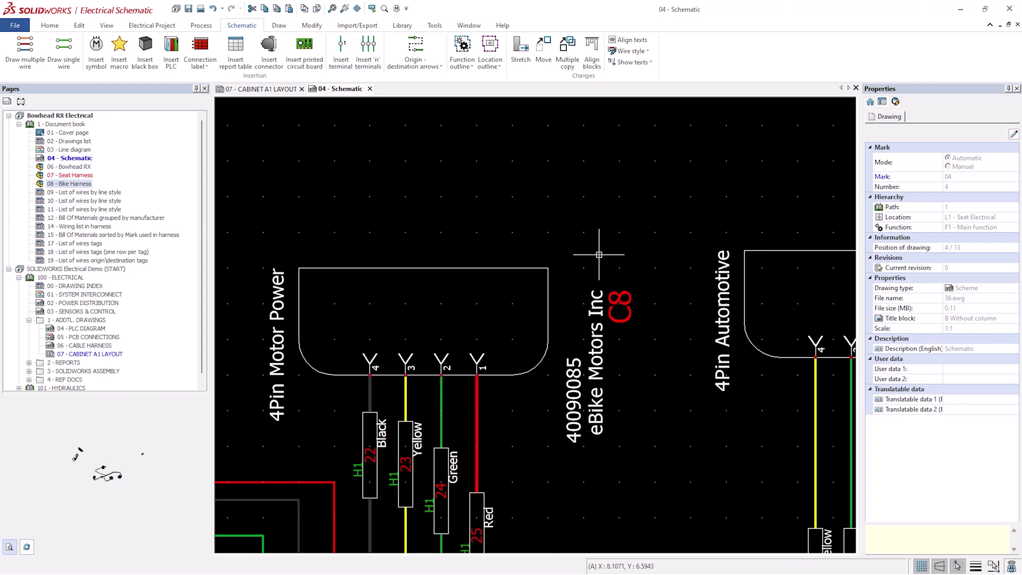
{"action": "scroll", "coordinate": [599, 254], "scroll_direction": "down", "scroll_amount": 2}
{"action": "scroll", "coordinate": [599, 254], "scroll_direction": "down", "scroll_amount": 1}
{"action": "scroll", "coordinate": [599, 254], "scroll_direction": "down", "scroll_amount": 1}
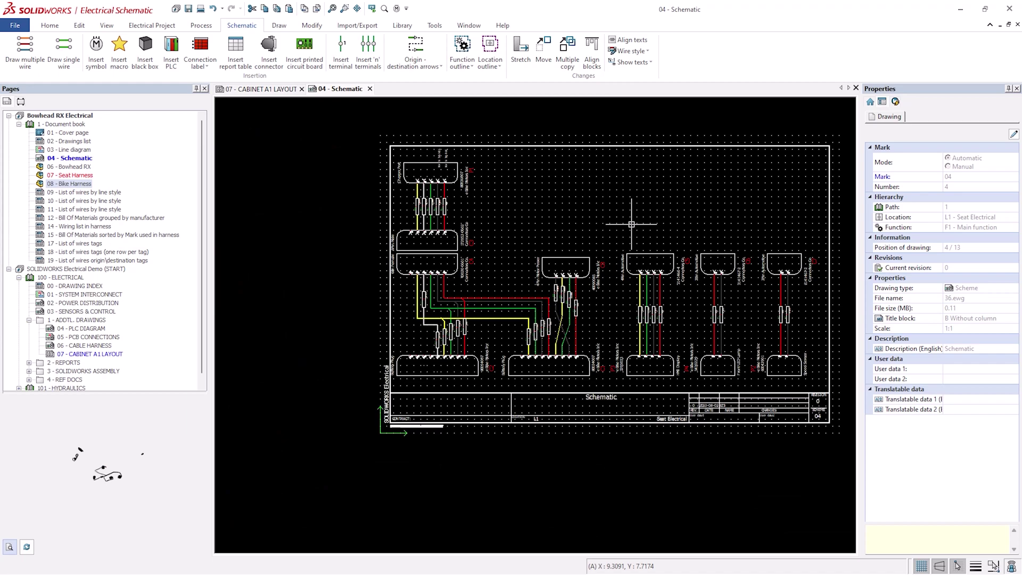
{"action": "middle_click_drag", "start_coordinate": [632, 224], "coordinate": [578, 251]}
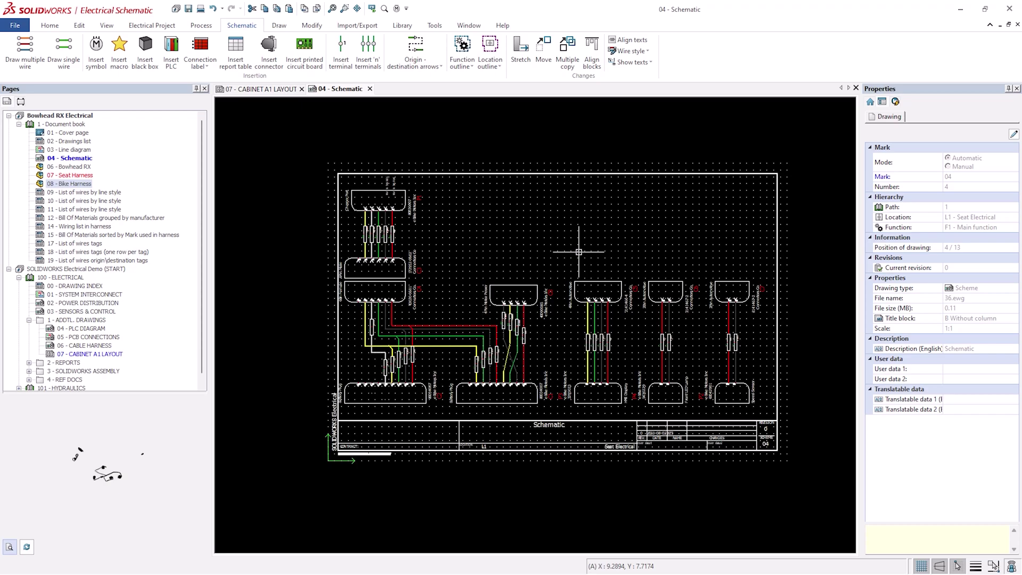
Zoom back in on the schematic and nudge the view upward.
{"action": "scroll", "coordinate": [579, 252], "scroll_direction": "up", "scroll_amount": 3}
{"action": "scroll", "coordinate": [584, 255], "scroll_direction": "up", "scroll_amount": 2}
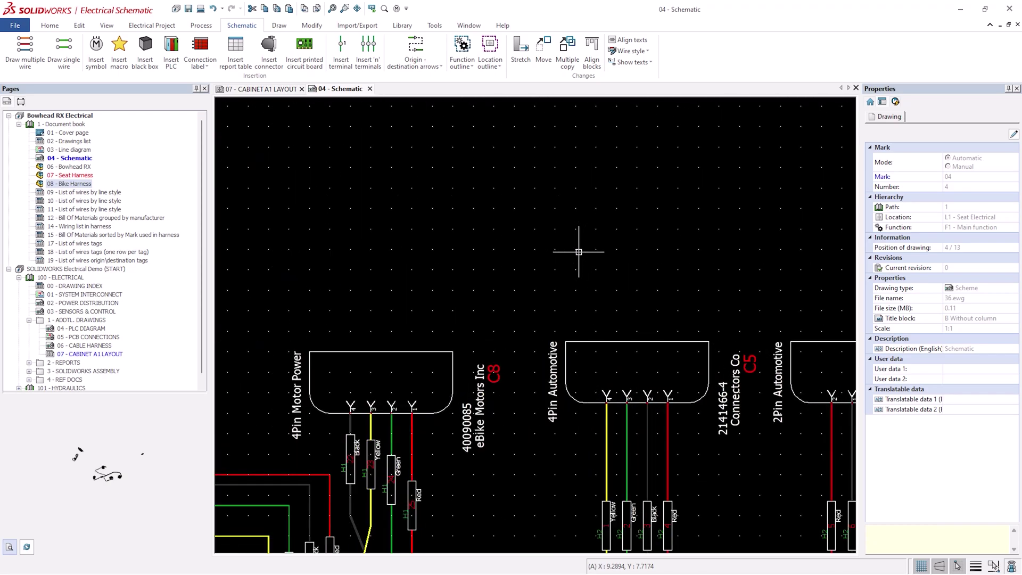
{"action": "middle_click_drag", "start_coordinate": [582, 320], "coordinate": [588, 261]}
{"action": "scroll", "coordinate": [585, 267], "scroll_direction": "down", "scroll_amount": 1}
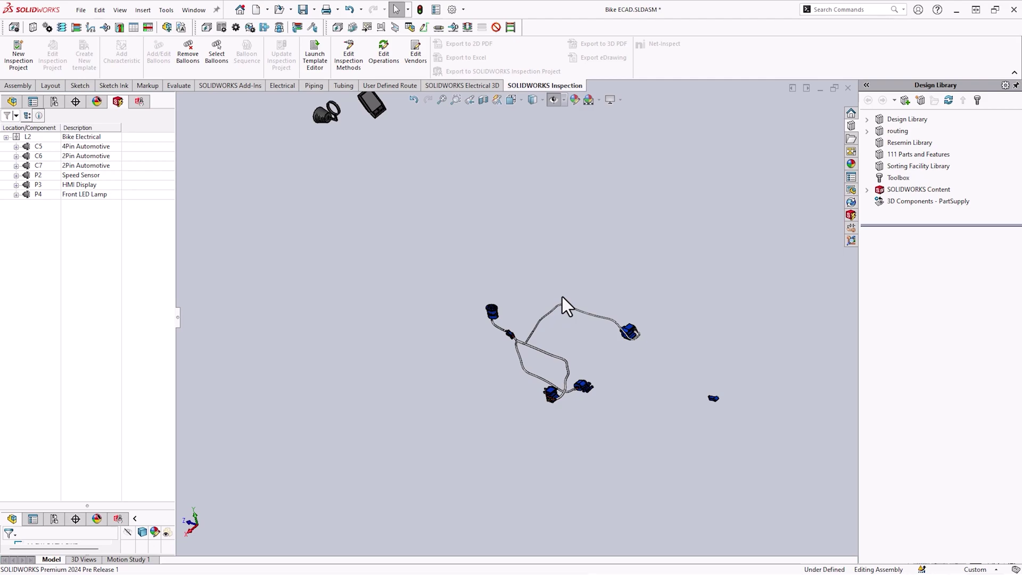
{"action": "left_click", "coordinate": [16, 146]}
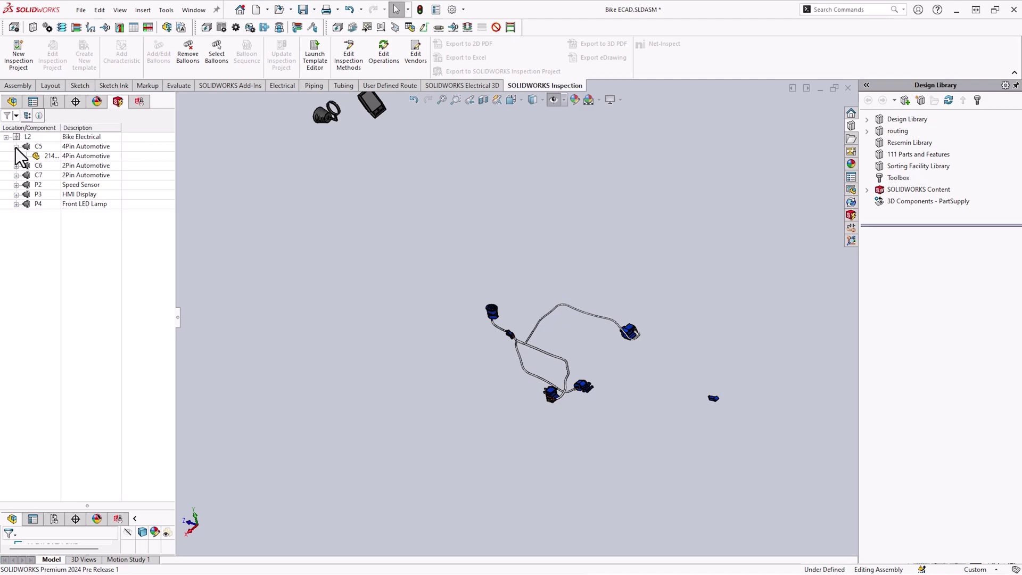
{"action": "left_click", "coordinate": [16, 146]}
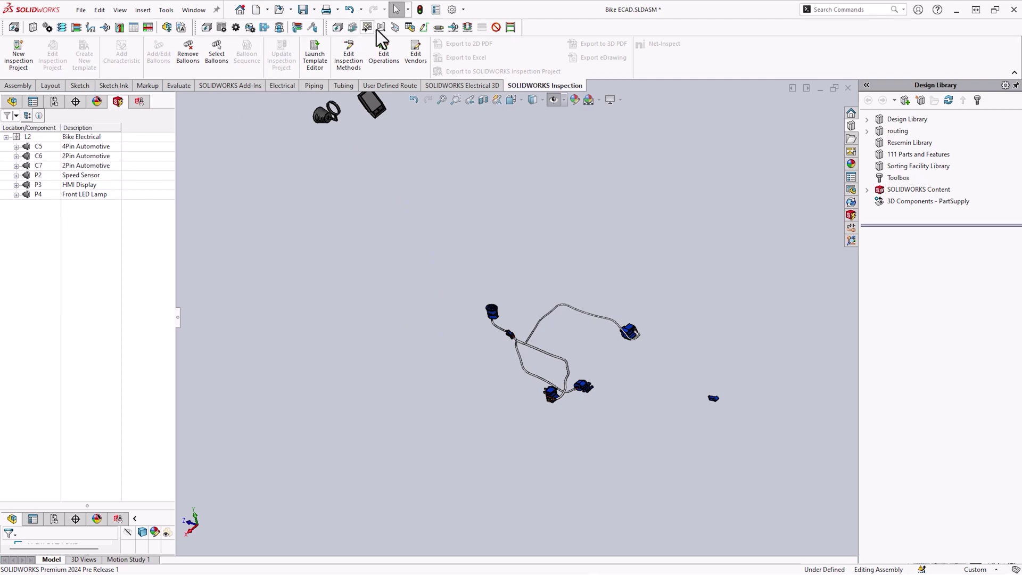
Route all harnesses with Route active location only, adding the H2 wires.
{"action": "left_click", "coordinate": [459, 29]}
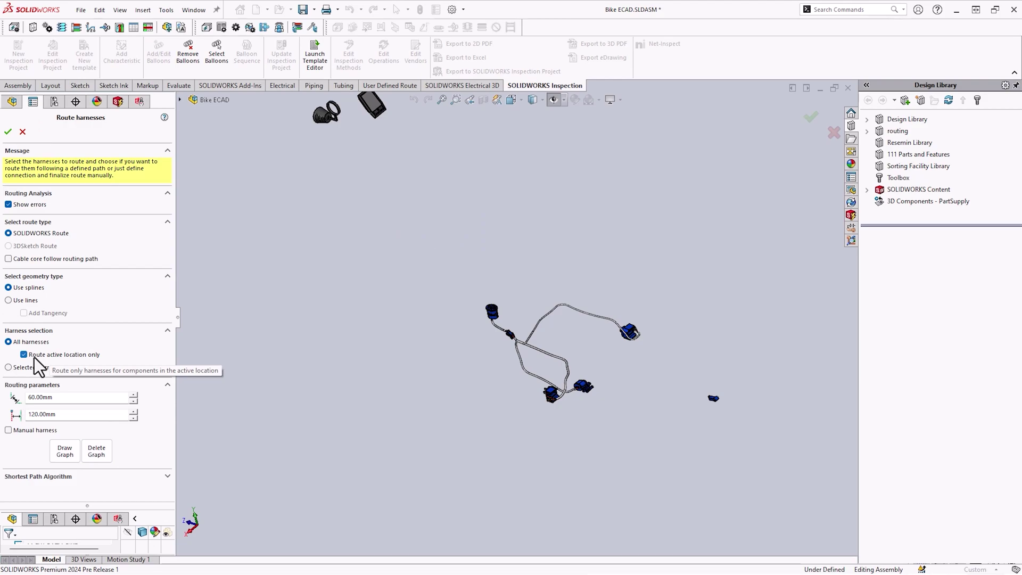
{"action": "left_click", "coordinate": [8, 131]}
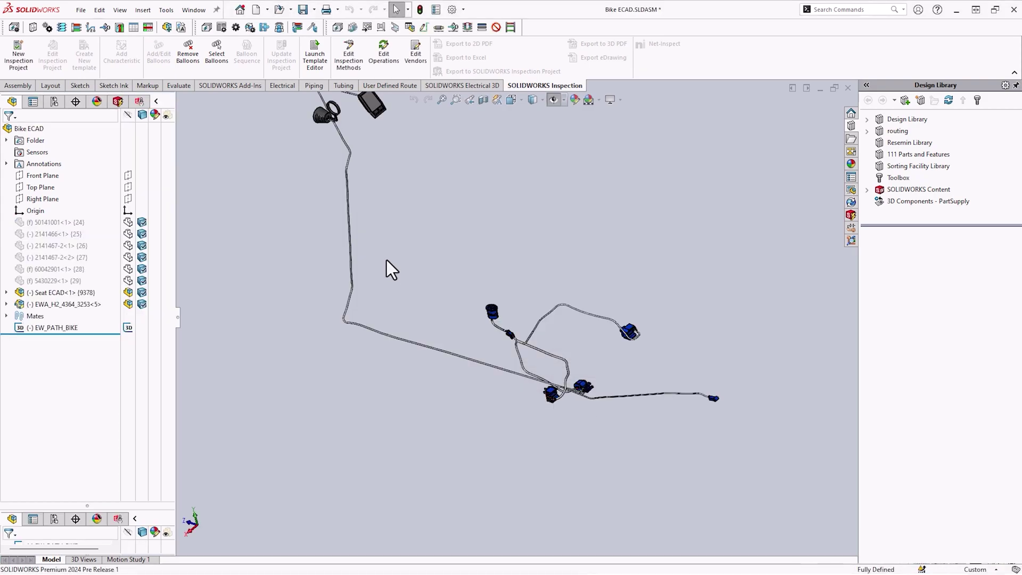
{"action": "mouse_move", "coordinate": [373, 252]}
{"action": "middle_mouse_down"}
{"action": "mouse_move", "coordinate": [387, 224]}
{"action": "mouse_move", "coordinate": [394, 232]}
{"action": "middle_mouse_up"}
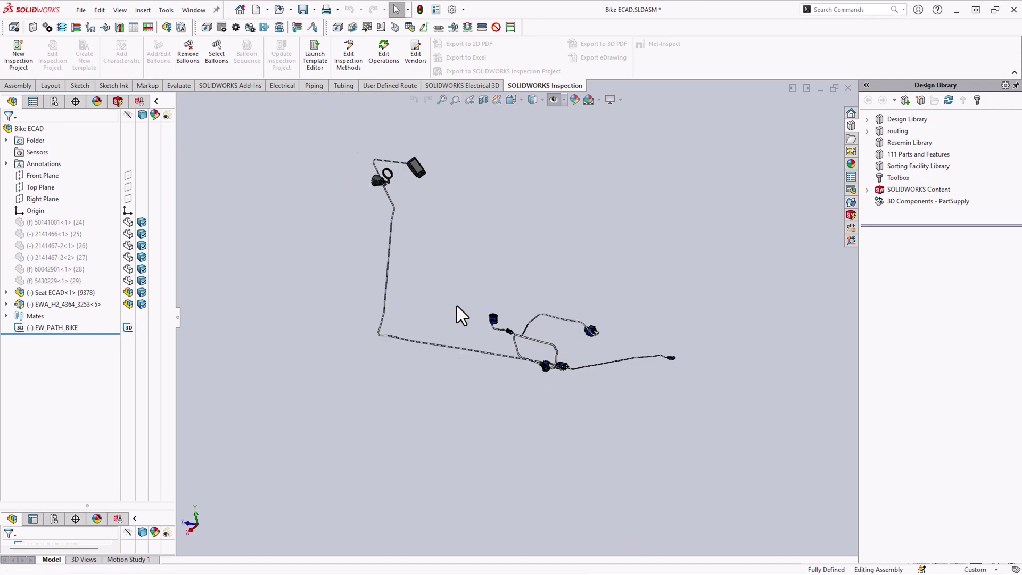
{"action": "scroll", "coordinate": [457, 305], "scroll_direction": "down", "scroll_amount": 3}
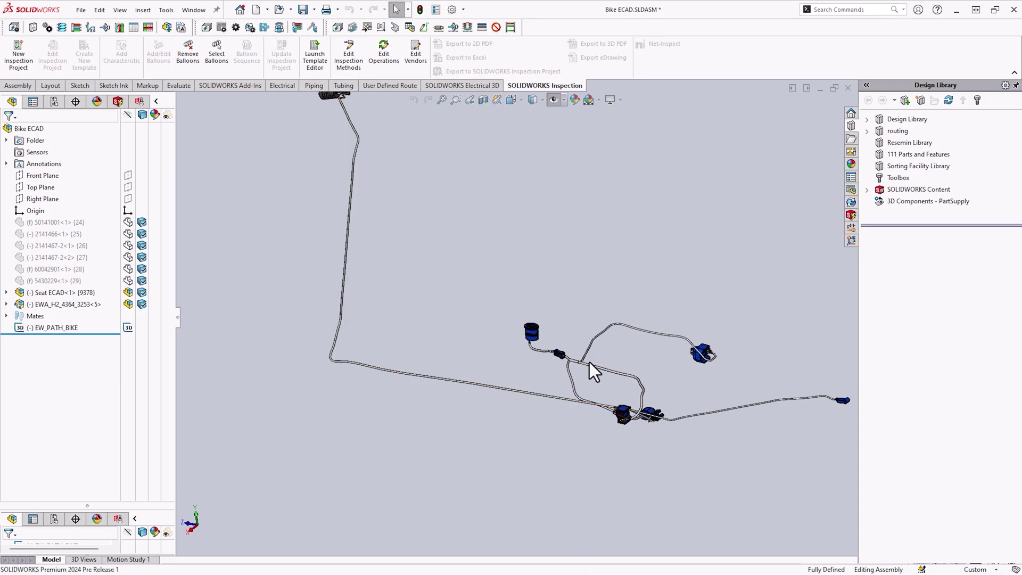
{"action": "middle_click_drag", "start_coordinate": [589, 362], "coordinate": [551, 373]}
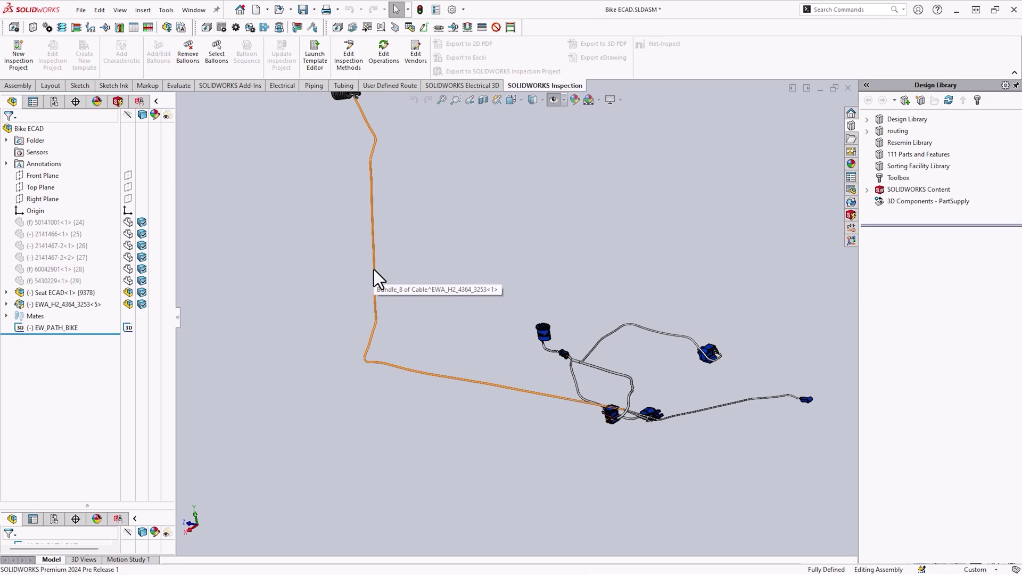
Show the L2 Bike Electrical component list and toggle the Filter Manufacturer Parts on and off.
{"action": "left_click", "coordinate": [116, 103]}
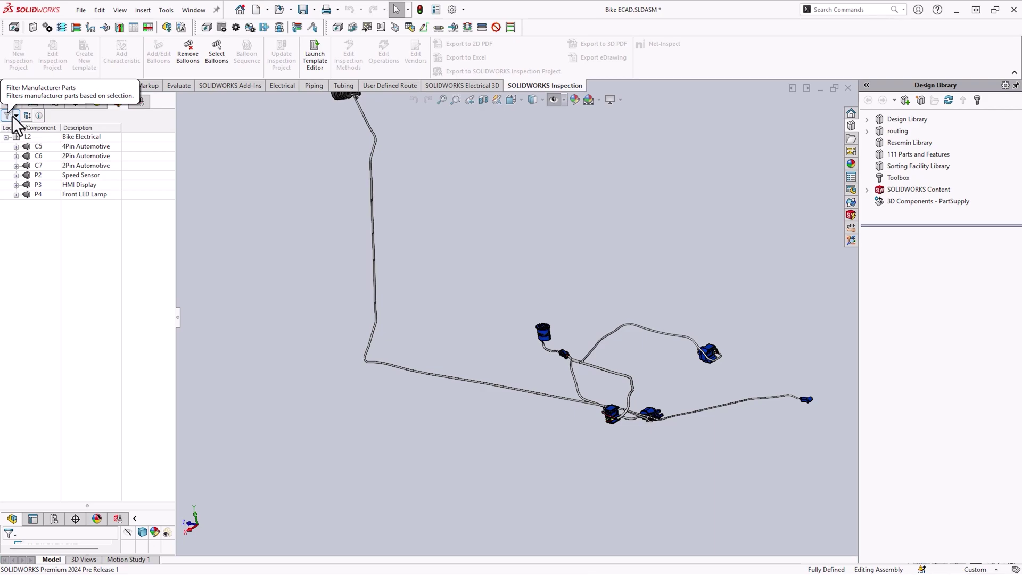
{"action": "left_click", "coordinate": [16, 118]}
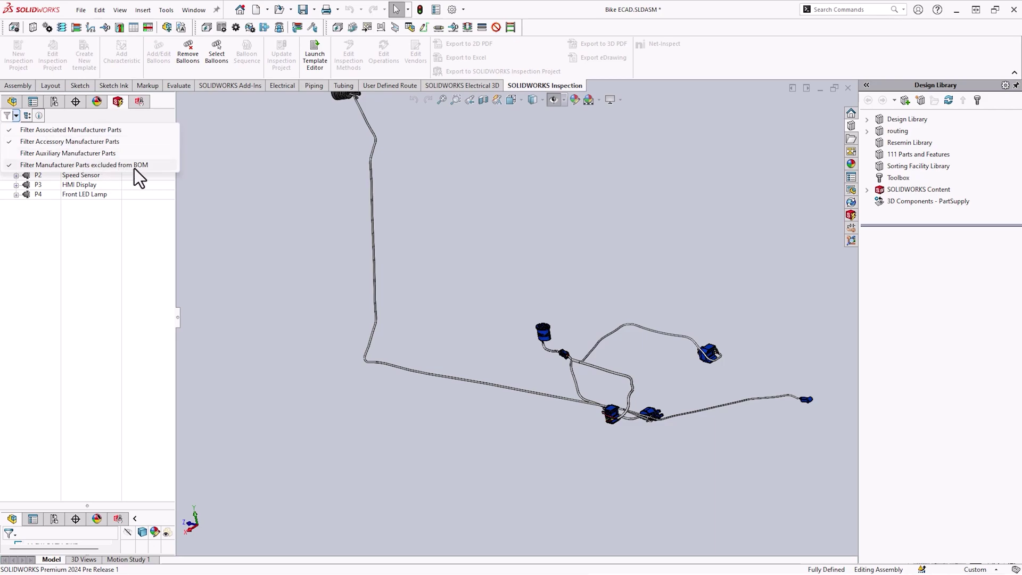
{"action": "left_click", "coordinate": [7, 117]}
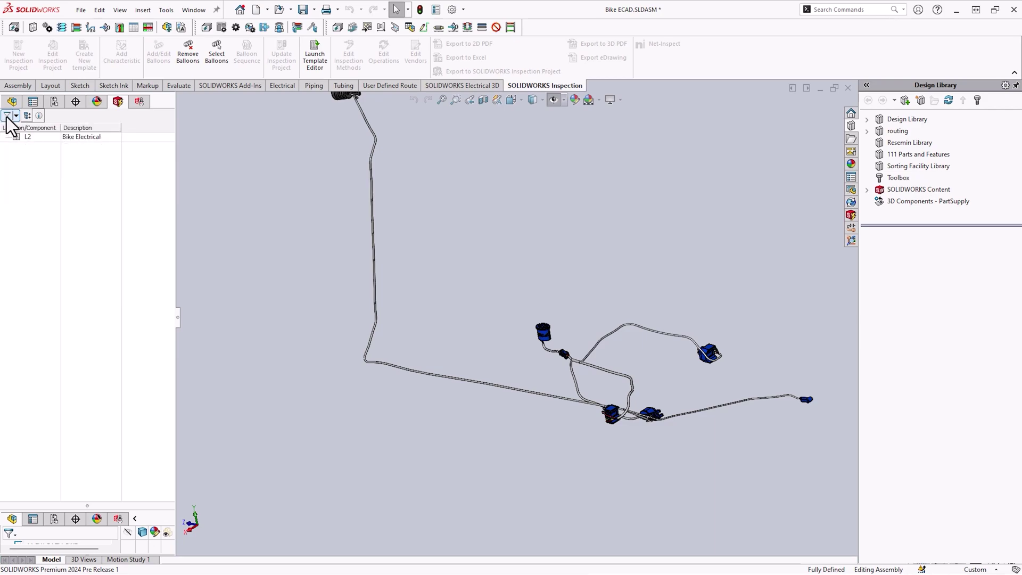
{"action": "left_click", "coordinate": [7, 117]}
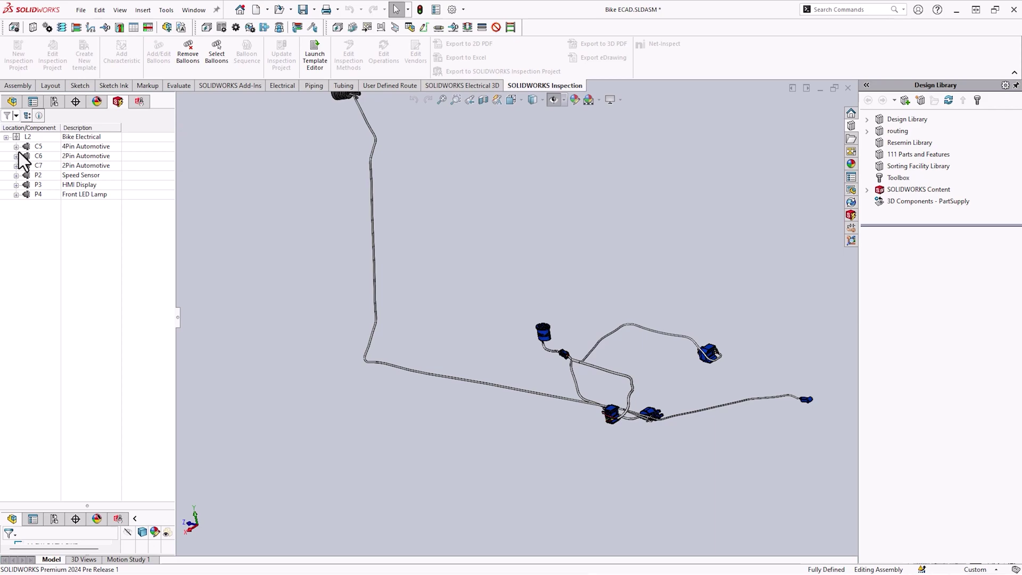